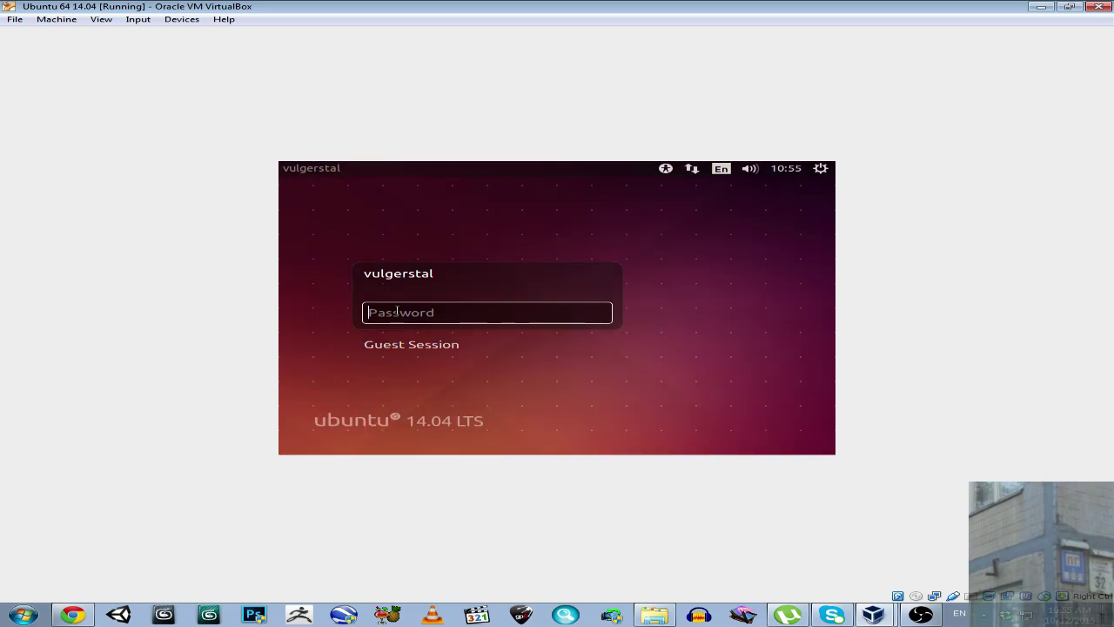
text(*****)
key(Return)
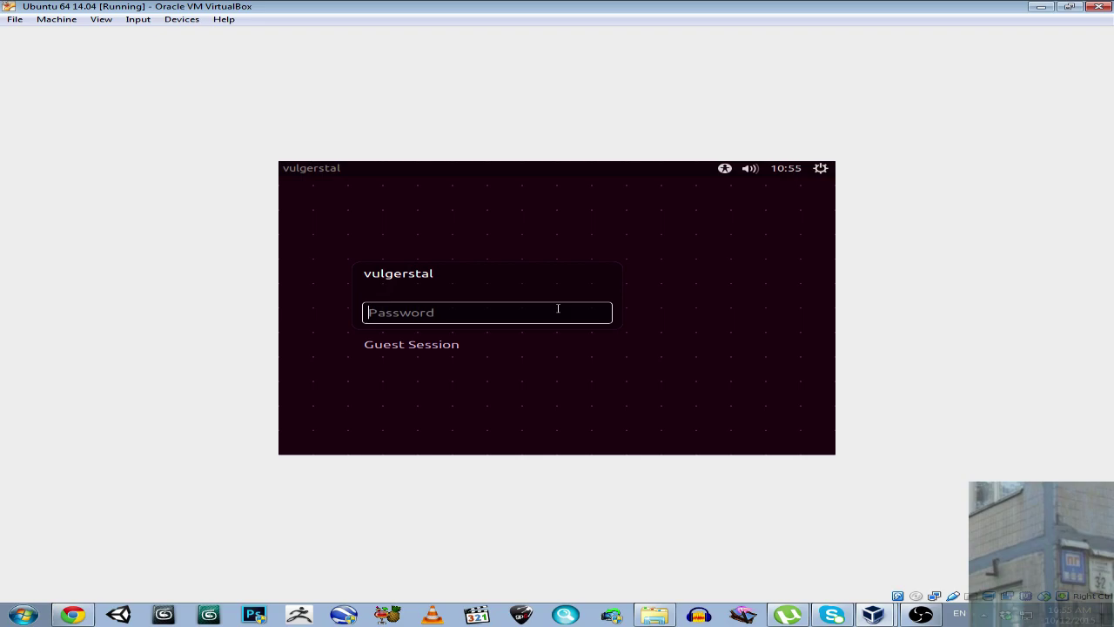
text(••••••)
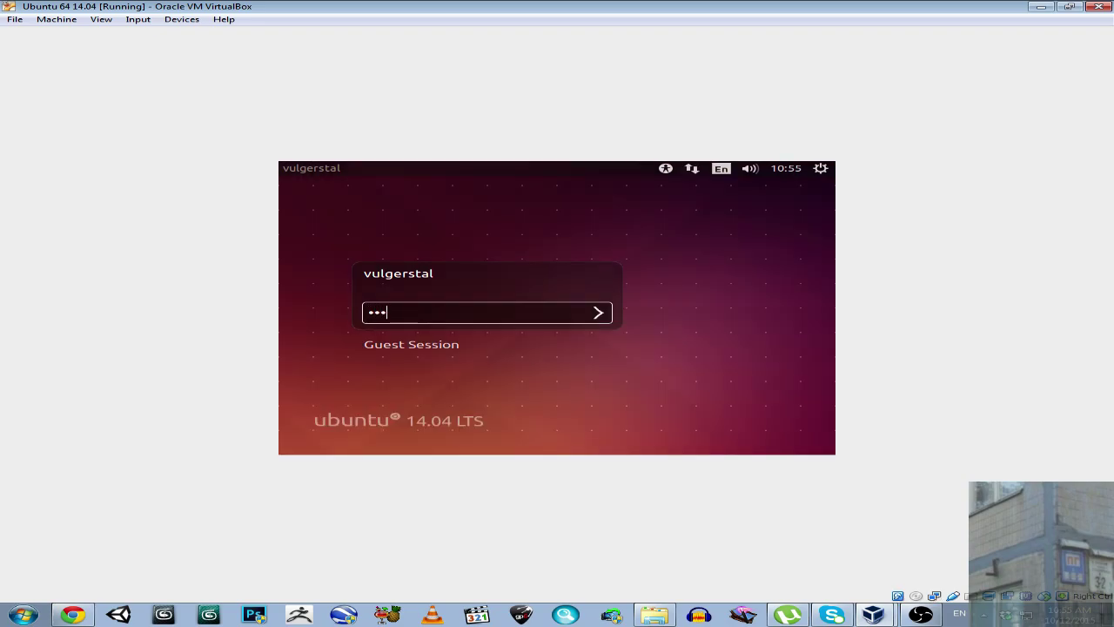
key(Return)
At the tty1 console, log in, rename .Xauthority to .Xauthority.bak, and exit.
key(ctrl+alt+F1)
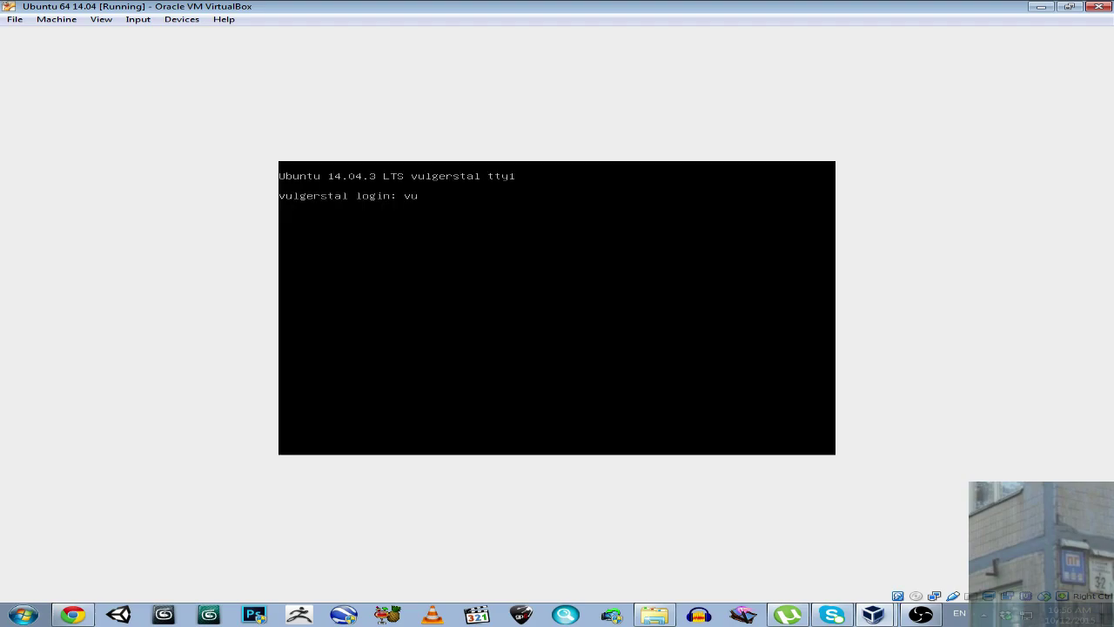
text(vulgerstal)
key(Return)
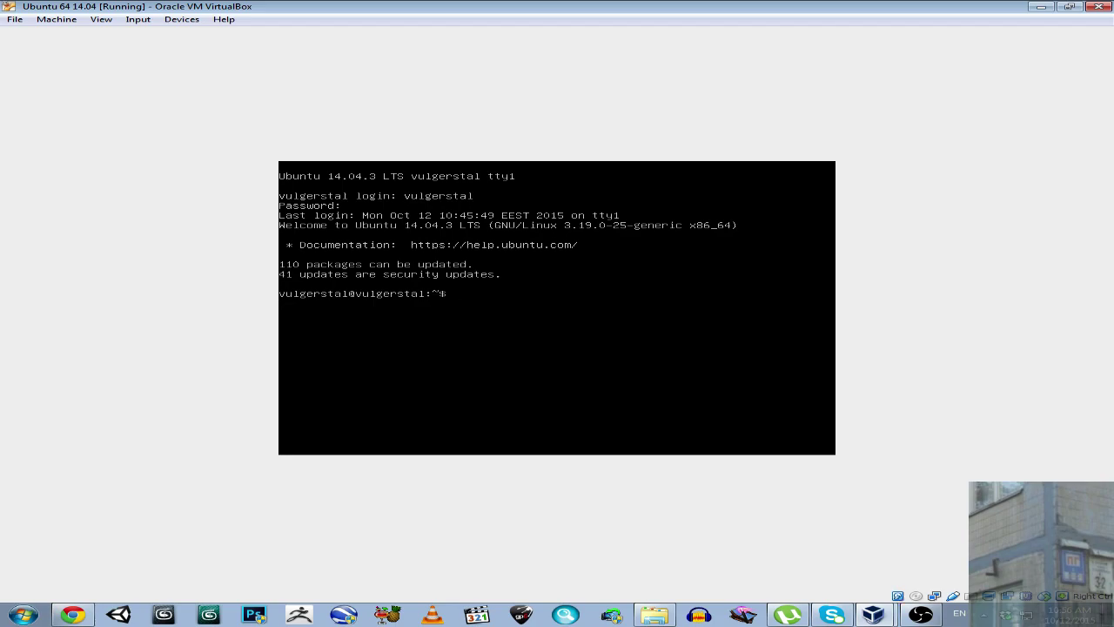
text(mv .Xauthority .Xauthority.bak && exit)
key(Return)
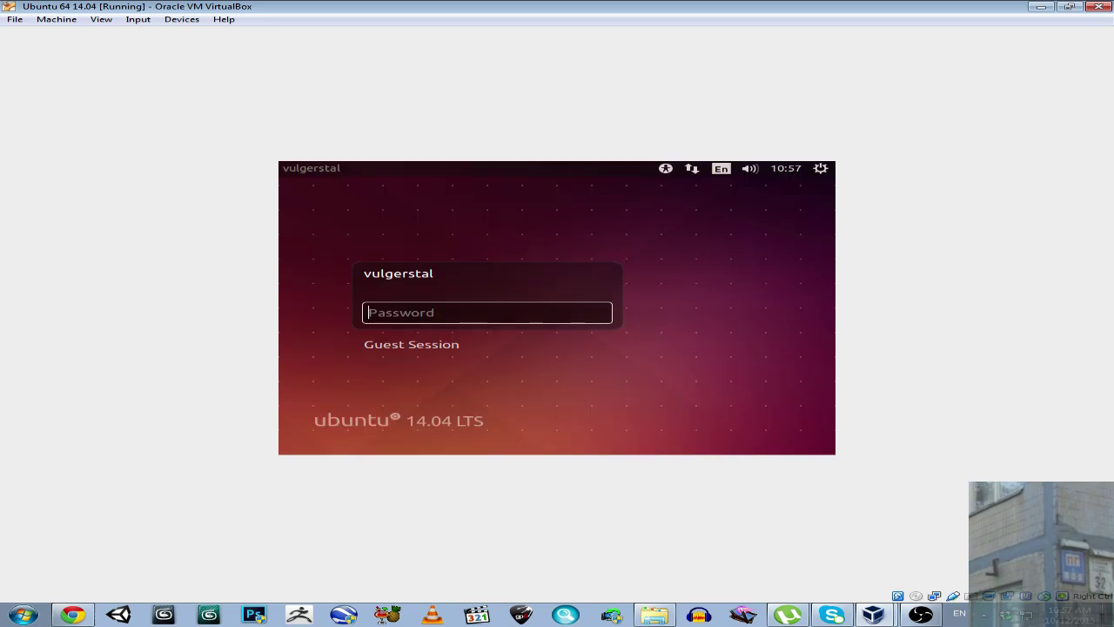
Enter the account password at the graphical greeter and try logging in again.
text(******)
key(Return)
Log in again at tty1 with the original account and begin a sudo adduser command.
key(ctrl+alt+F1)
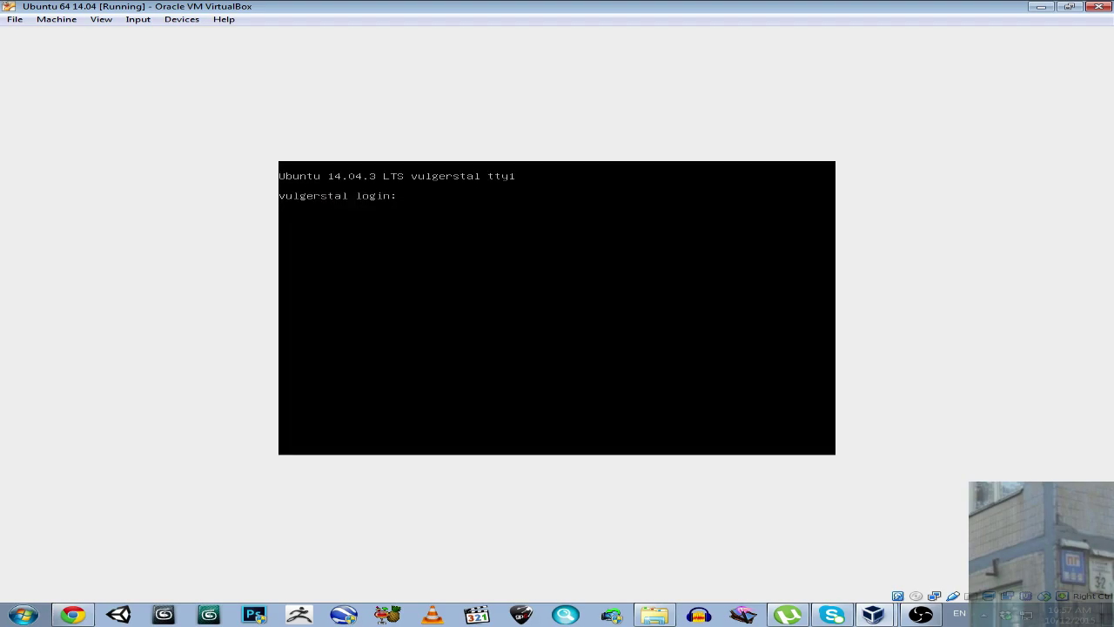
text(sud)
key(BackSpace)
key(BackSpace)
key(BackSpace)
text(vulgersrta)
key(Return)
key(Return)
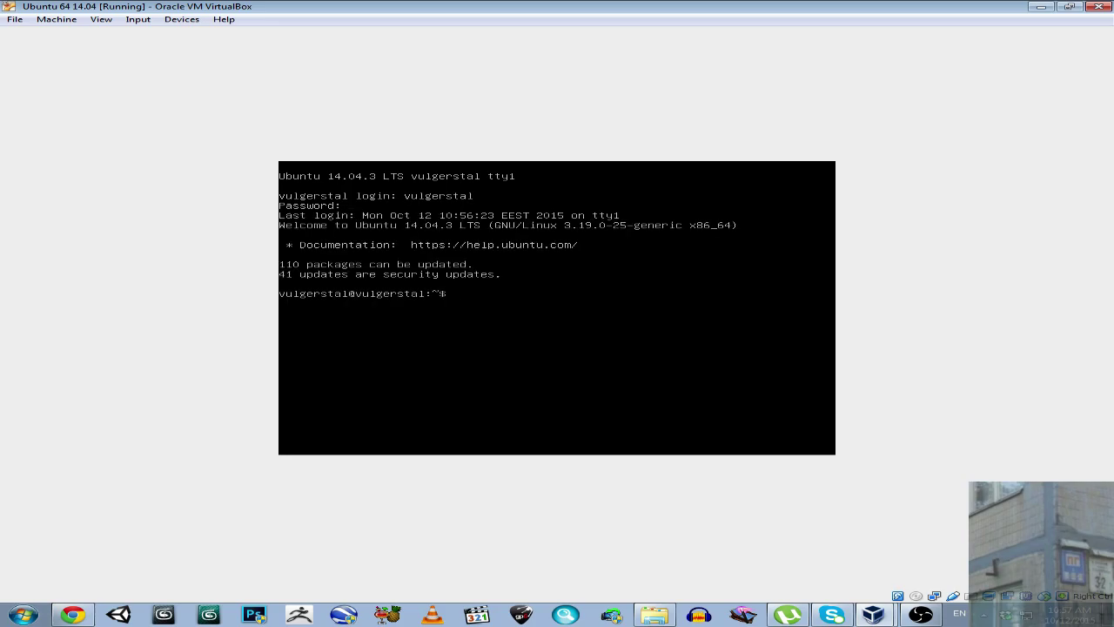
text(sudo add)
Run sudo adduser loginloop, authorise it, set its password and full name loginloop.
text(user loginloop)
key(Return)
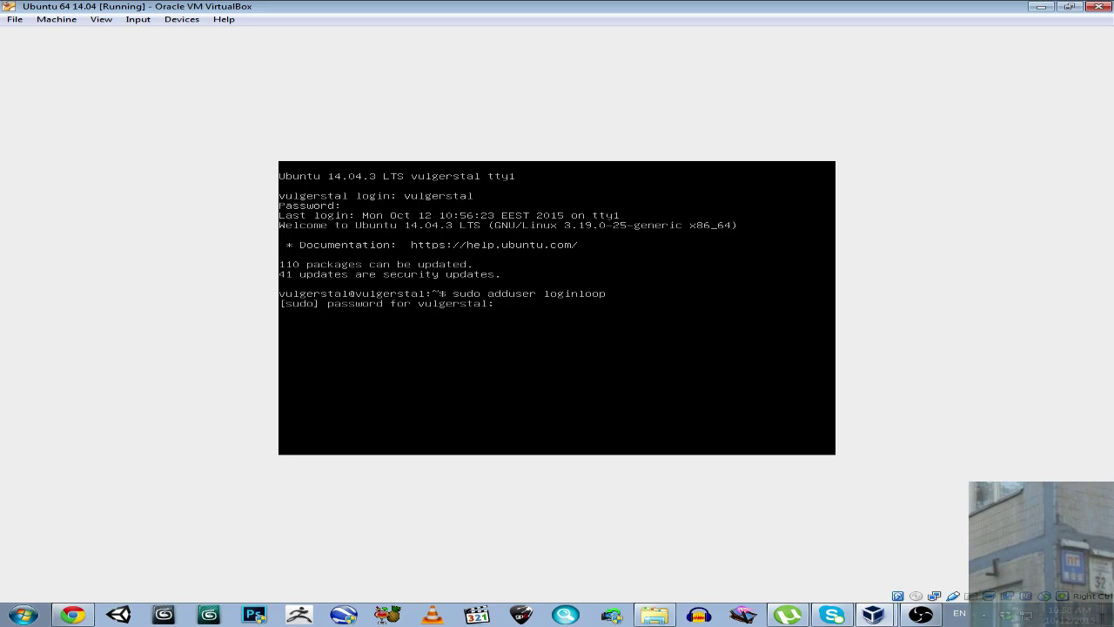
key(Return)
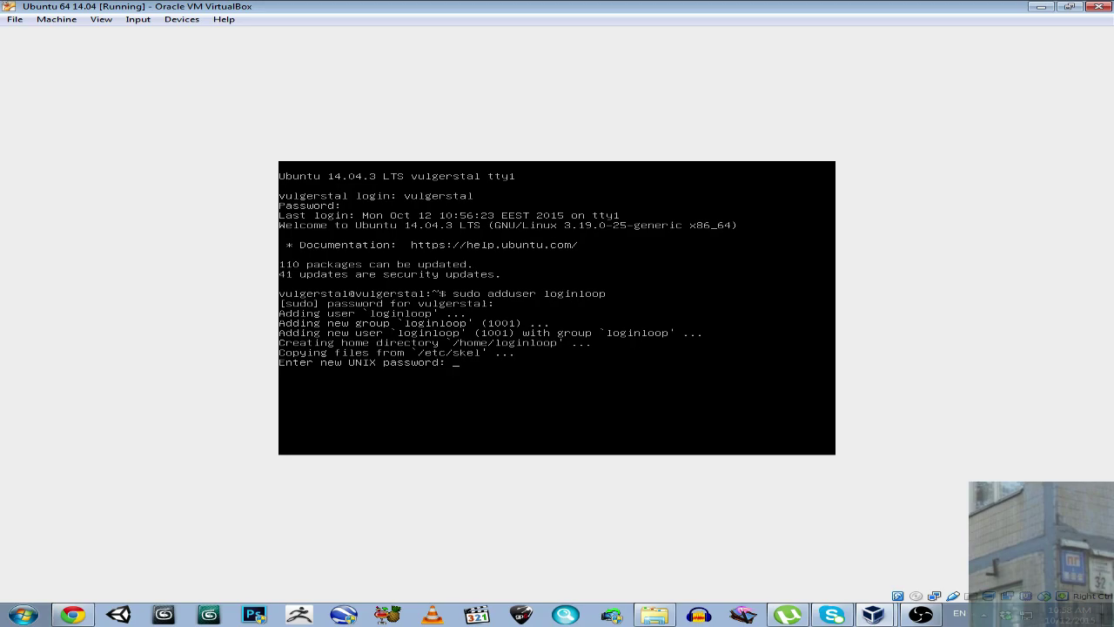
key(Return)
key(Return)
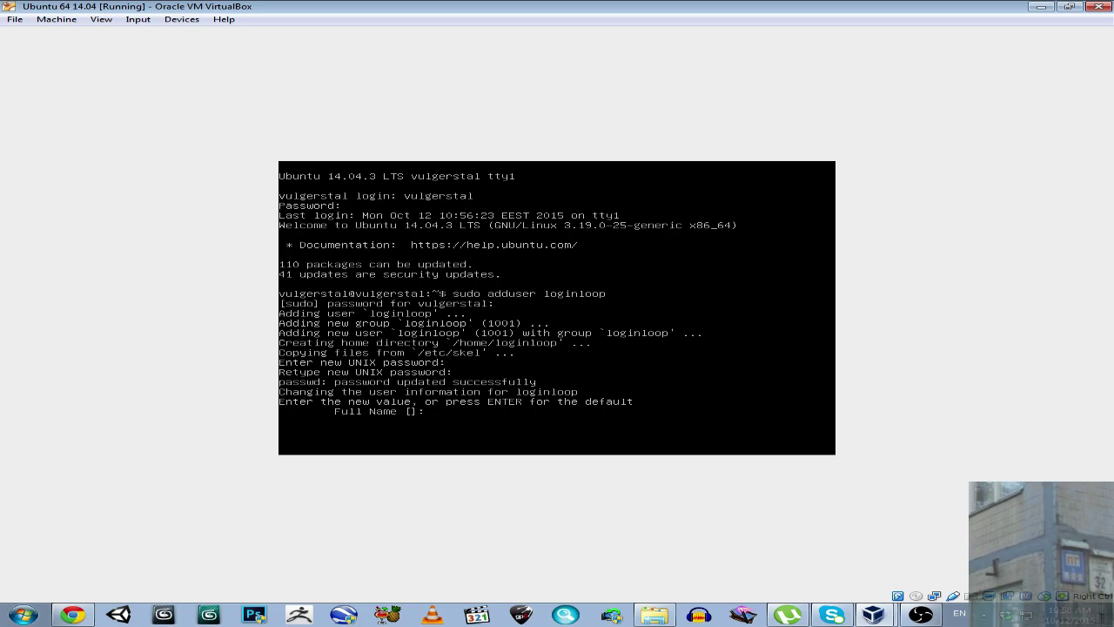
text(loginloop)
key(Return)
Fill placeholder room and work-phone details, confirm with y, and type sudo usermod -a -G sudo loginloop.
text(1)
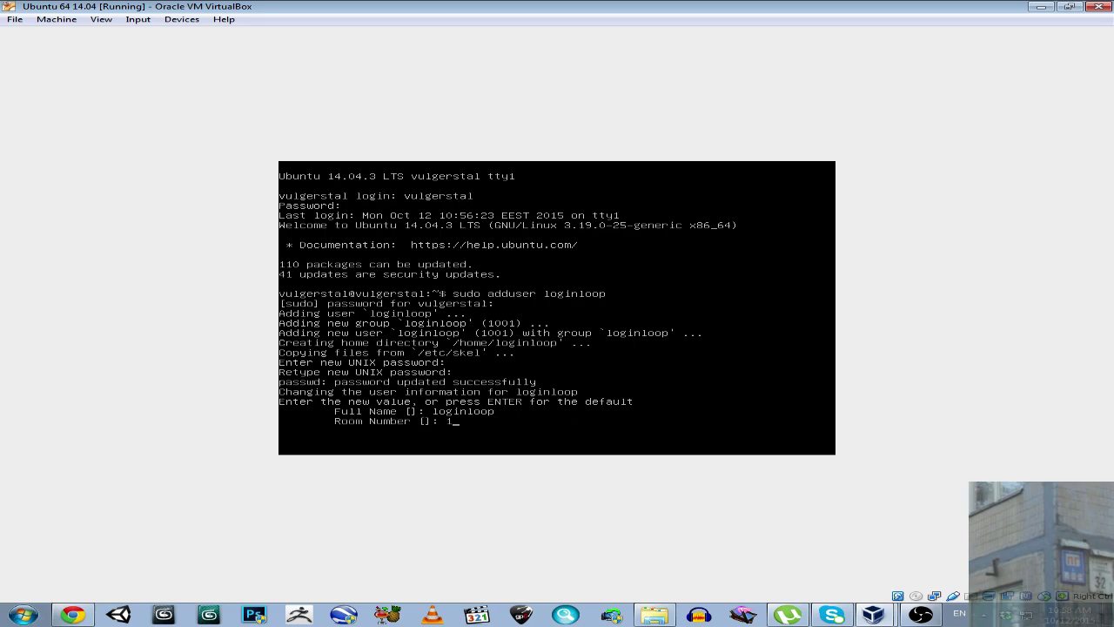
key(Return)
text(1)
key(Return)
key(Return)
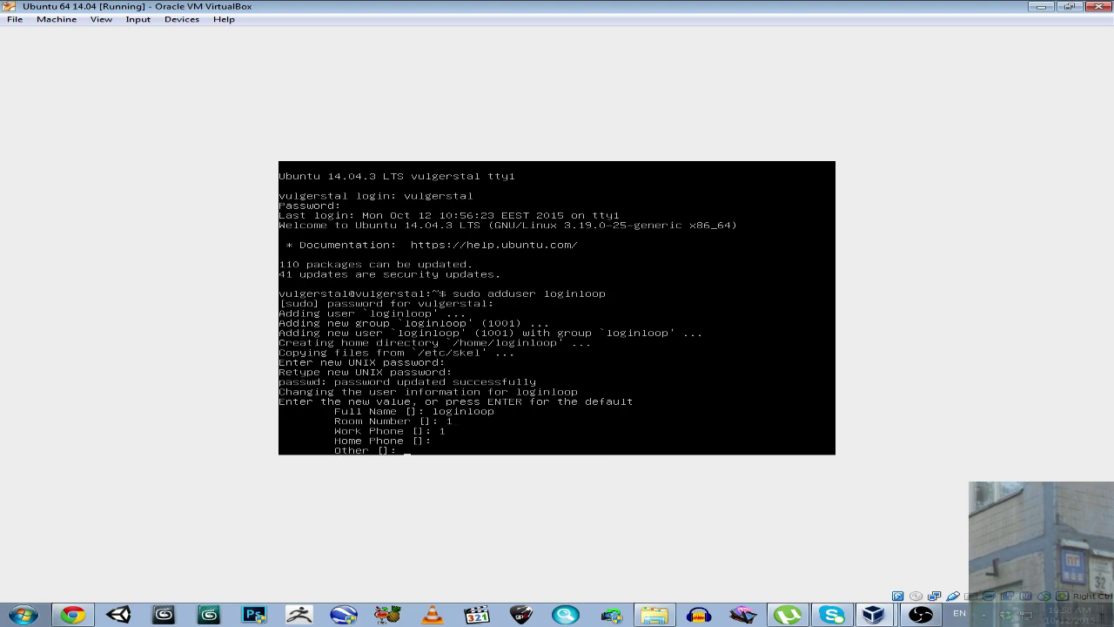
key(Return)
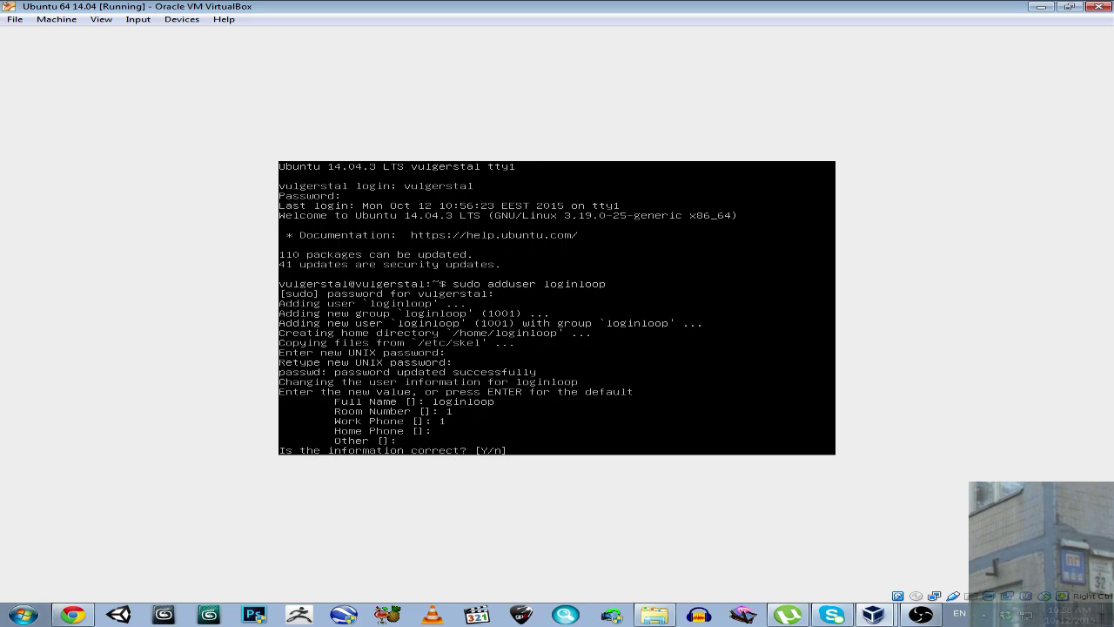
text(y)
key(Return)
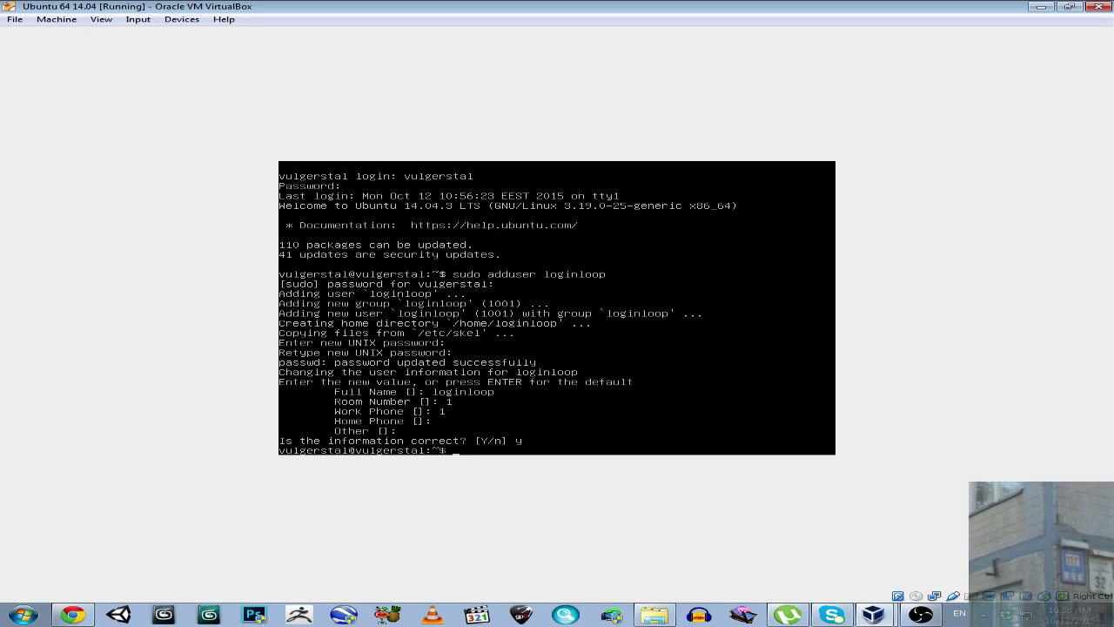
text(sudo usermod -a -G sudo loginloop)
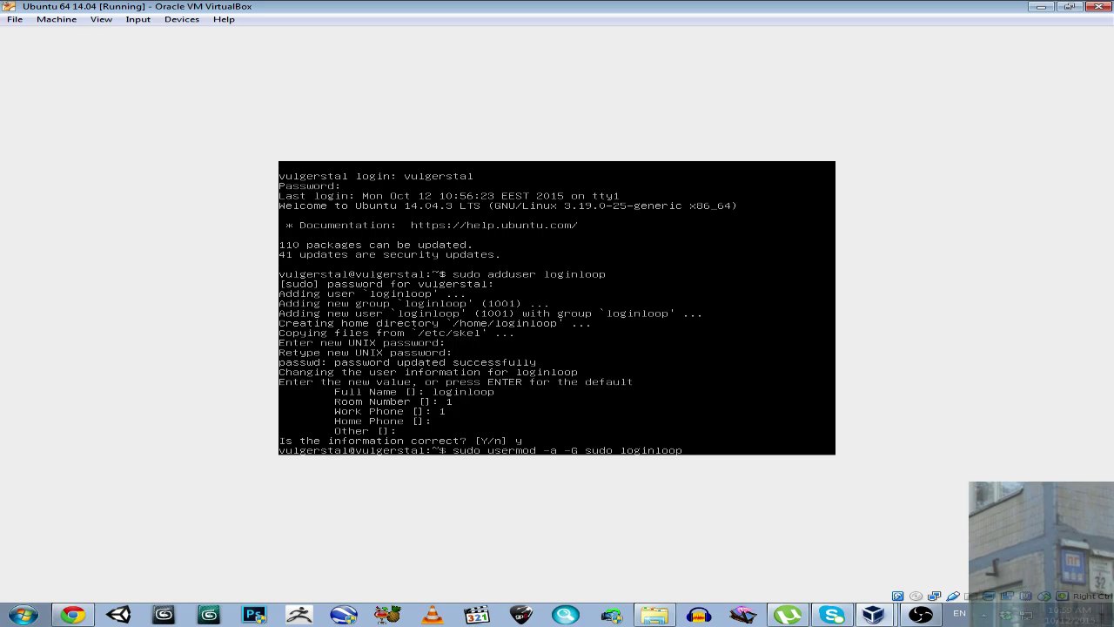
Add loginloop to the sudo group, then try chown of the original home to loginloop.
key(Return)
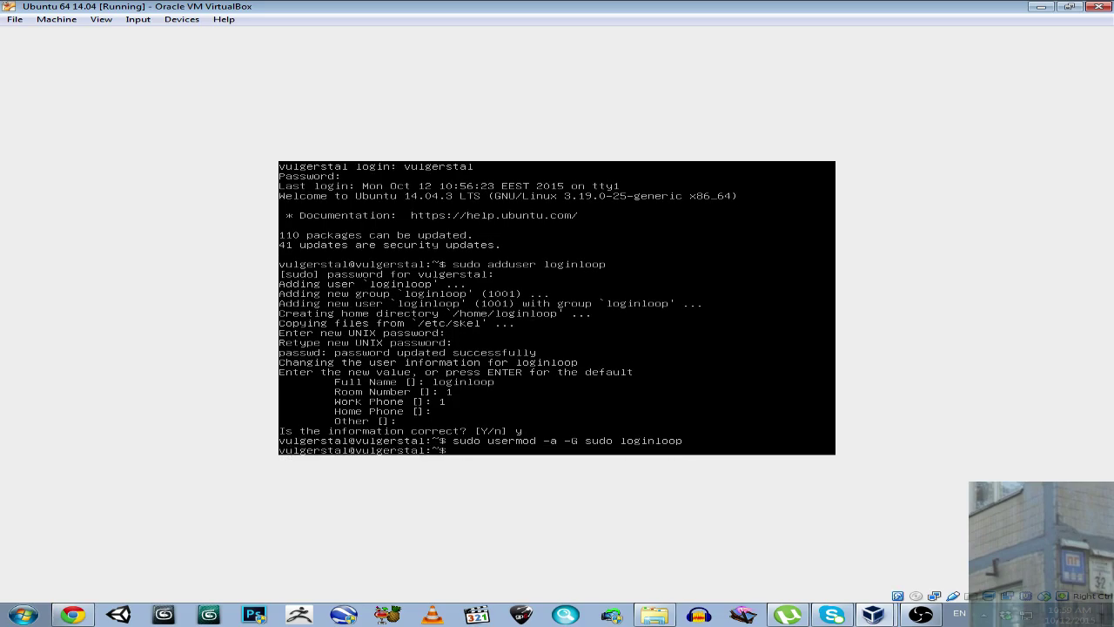
text(chown)
text( log)
text(inloop)
text(:vulger)
text(stal )
text(~vulger)
text(stal)
key(Return)
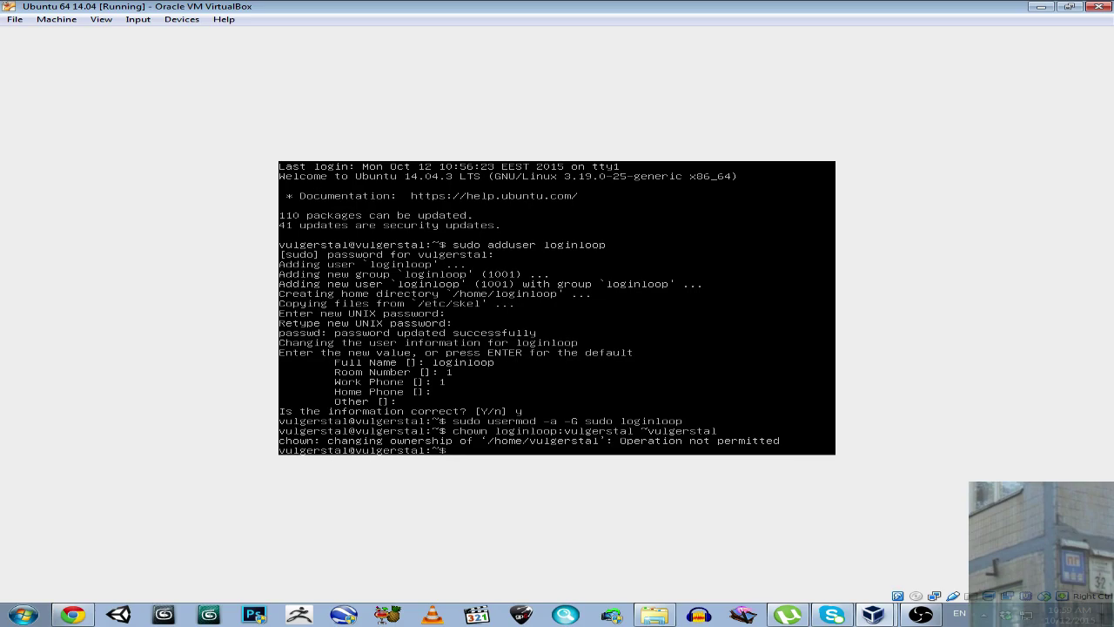
Return to the graphical greeter and restart the guest via the gear menu's Shut Down option.
key(ctrl+alt+F7)
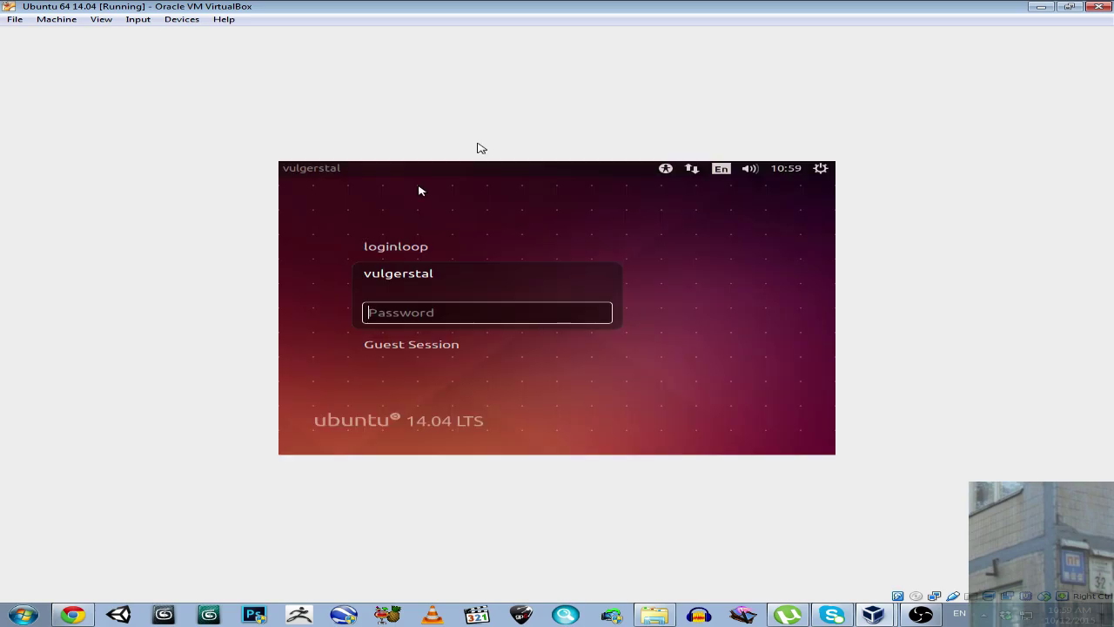
click(821, 169)
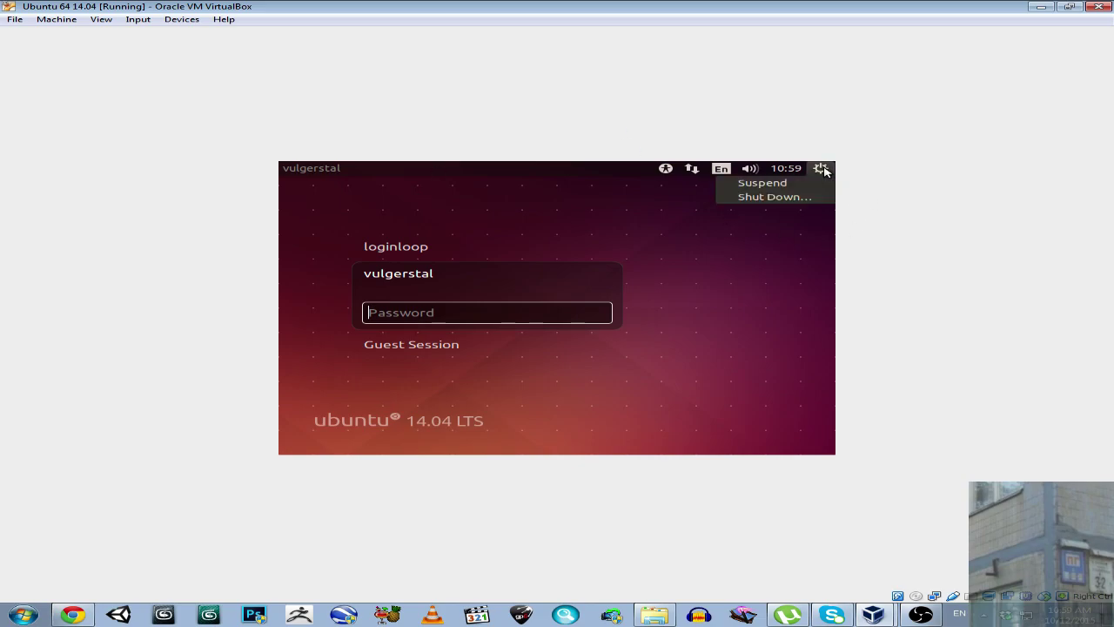
click(790, 196)
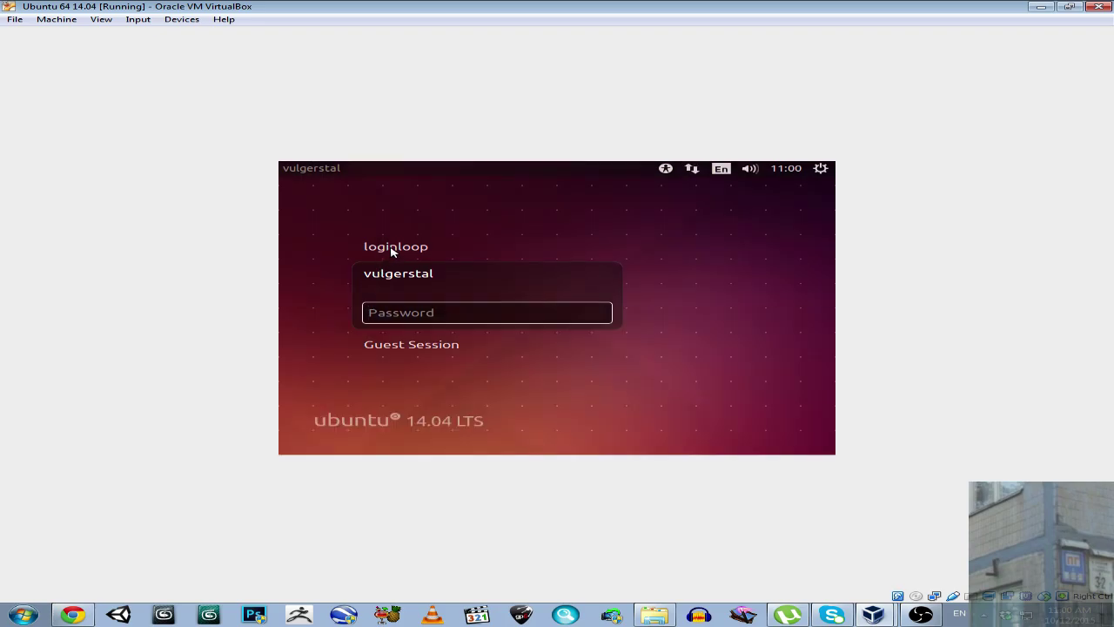
Select the loginloop account and attempt to log in with its password.
click(397, 249)
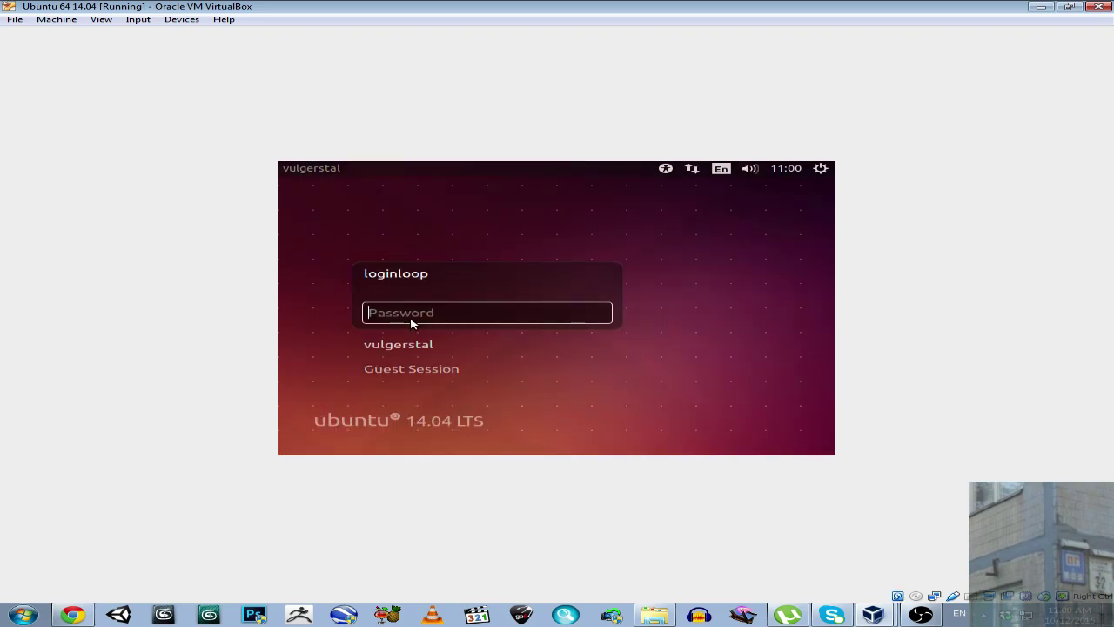
text(******)
key(Return)
Try logging in as Guest Session, then shut down the guest from the gear menu and confirm.
click(400, 370)
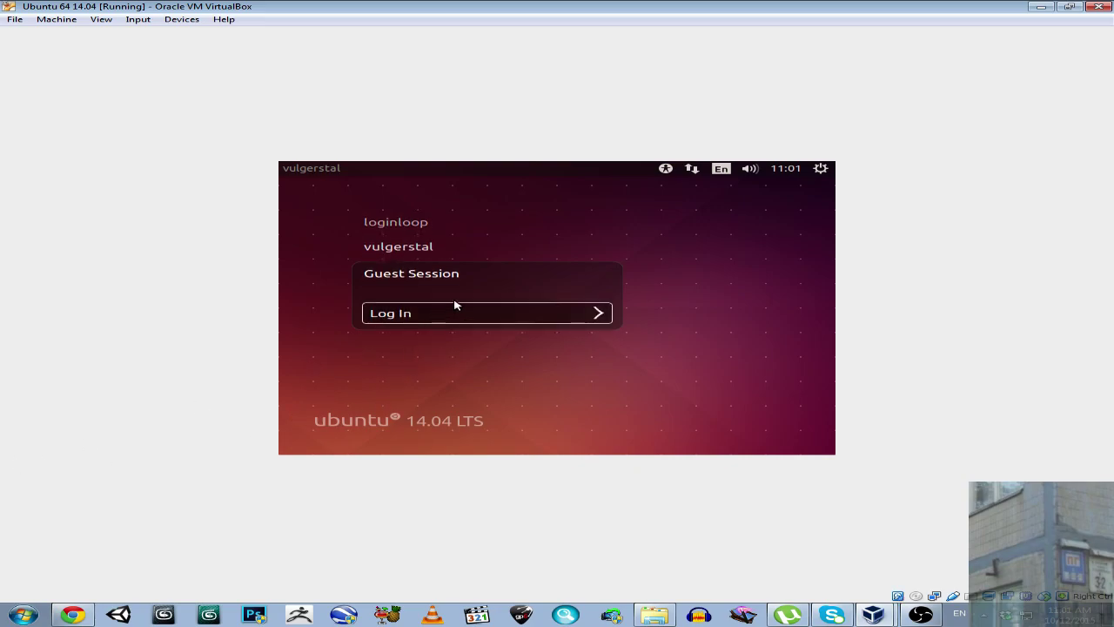
click(599, 313)
click(820, 170)
click(793, 197)
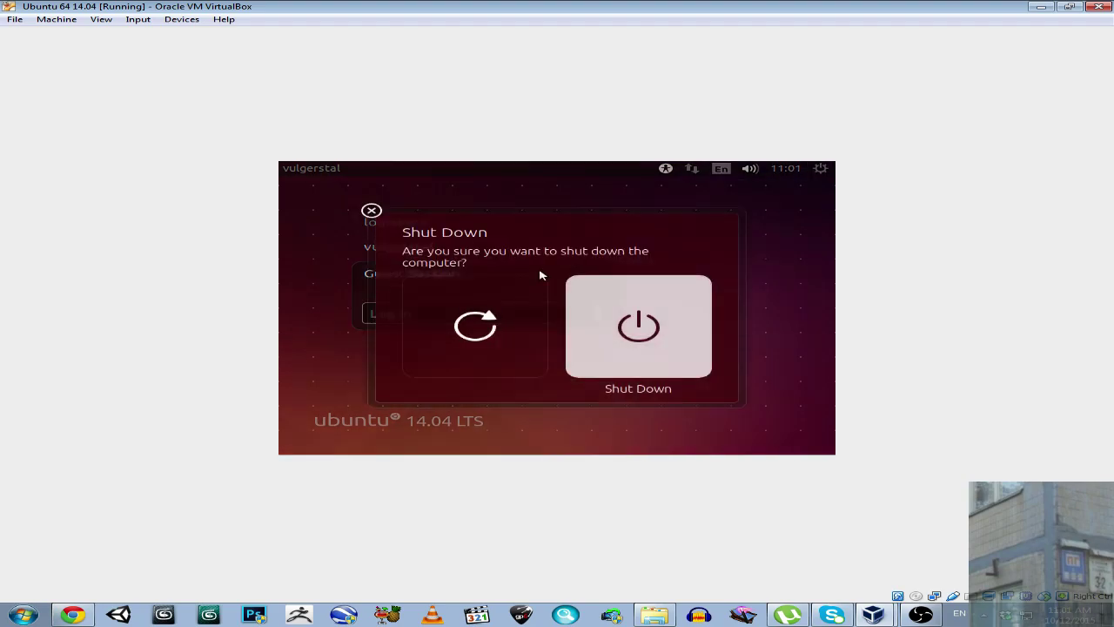
click(614, 341)
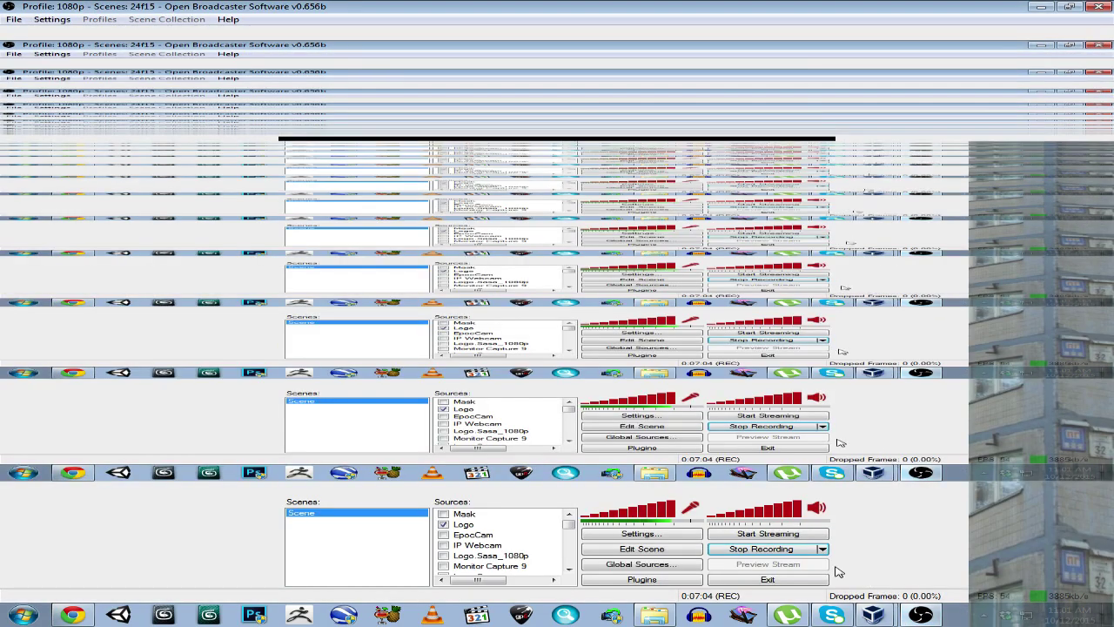